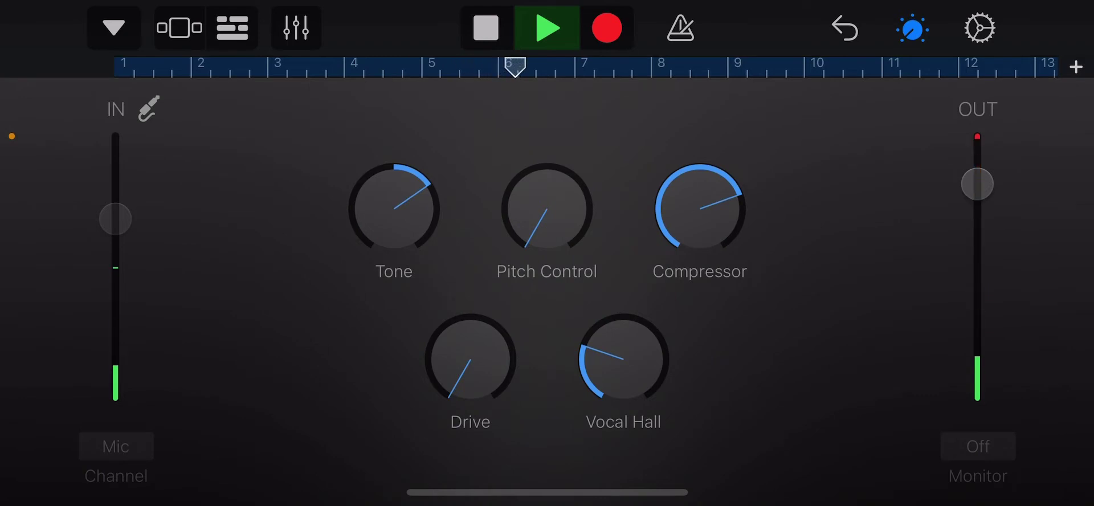
Step: Drag the OUT slider down to near mid-level while the mic take keeps recording
mouse_move(977, 184)
left_mouse_down()
mouse_move(977, 146)
mouse_move(977, 305)
mouse_move(977, 247)
left_mouse_up()
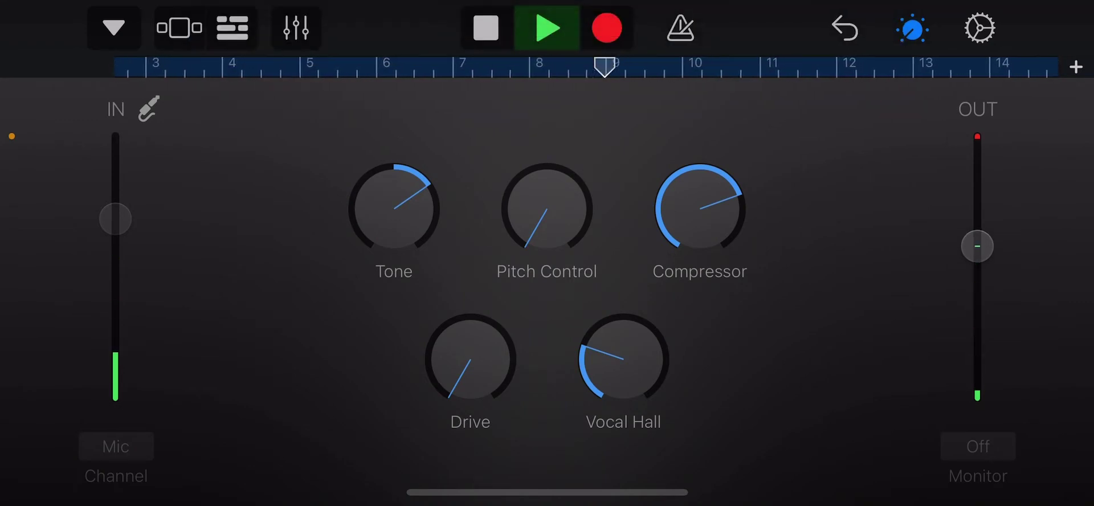